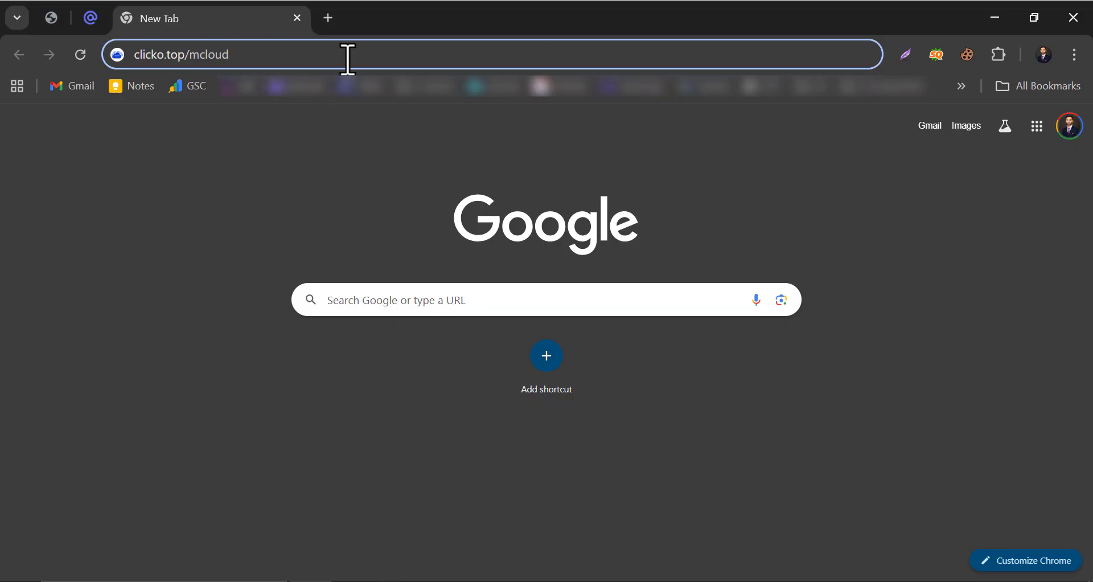
Open clicko.top/mcloud and create a MultCloud account with an email address and account password
key("BackSpace")
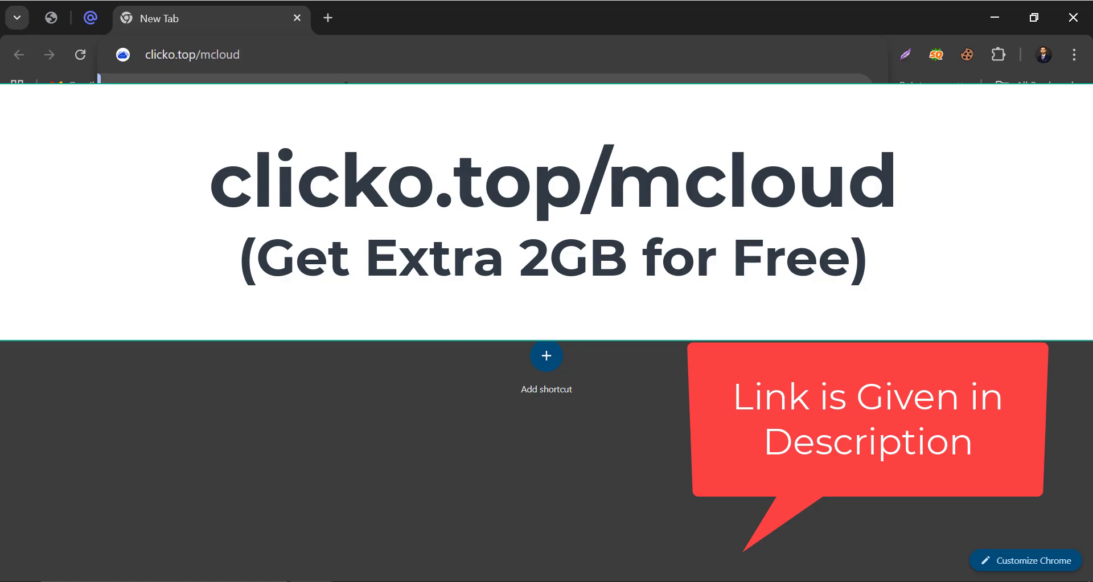
key("Return")
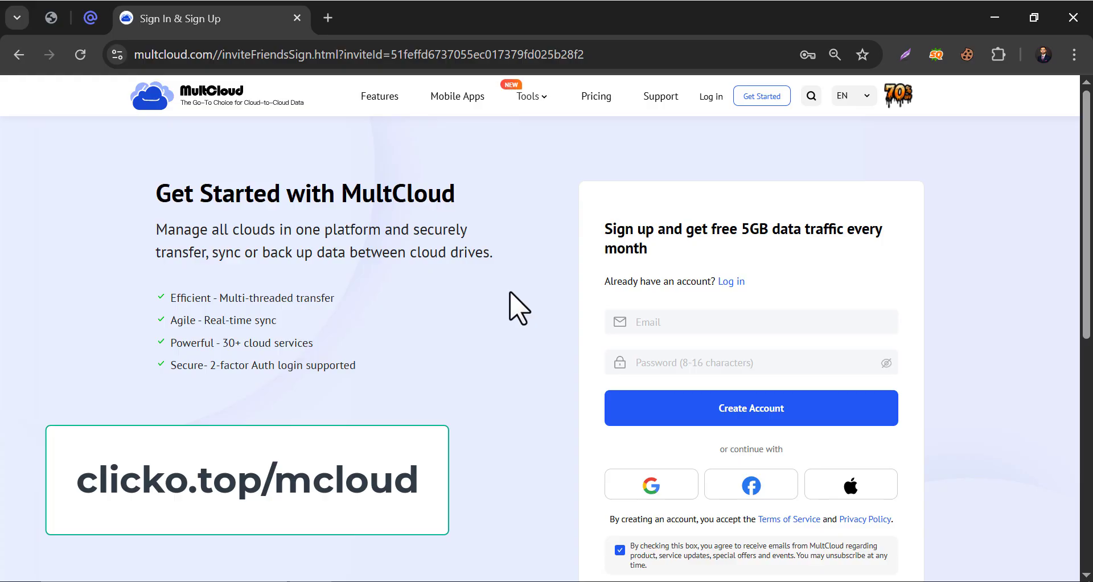
left_click(627, 313)
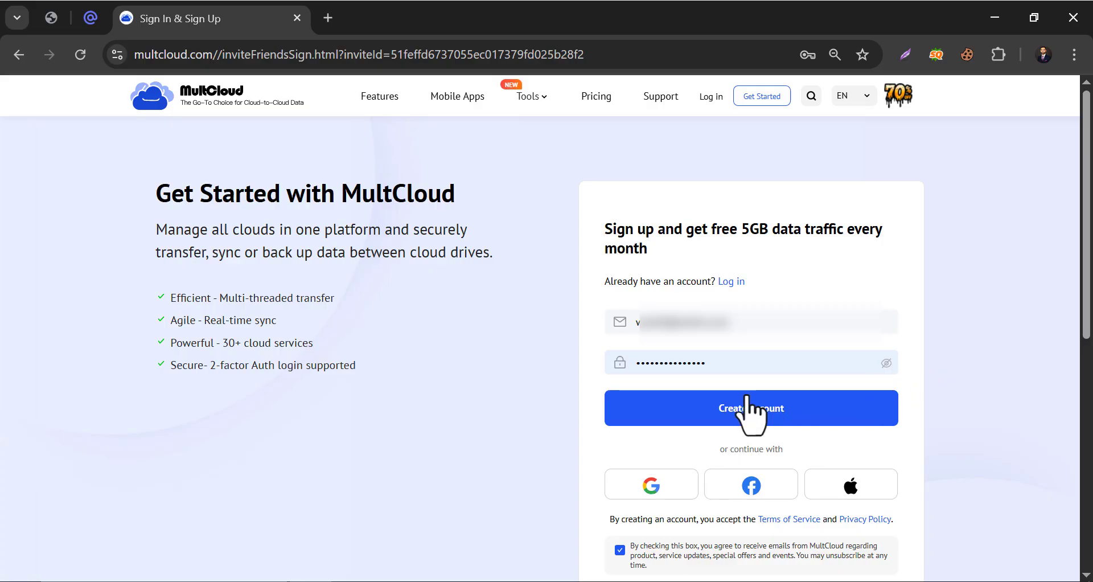
left_click(736, 408)
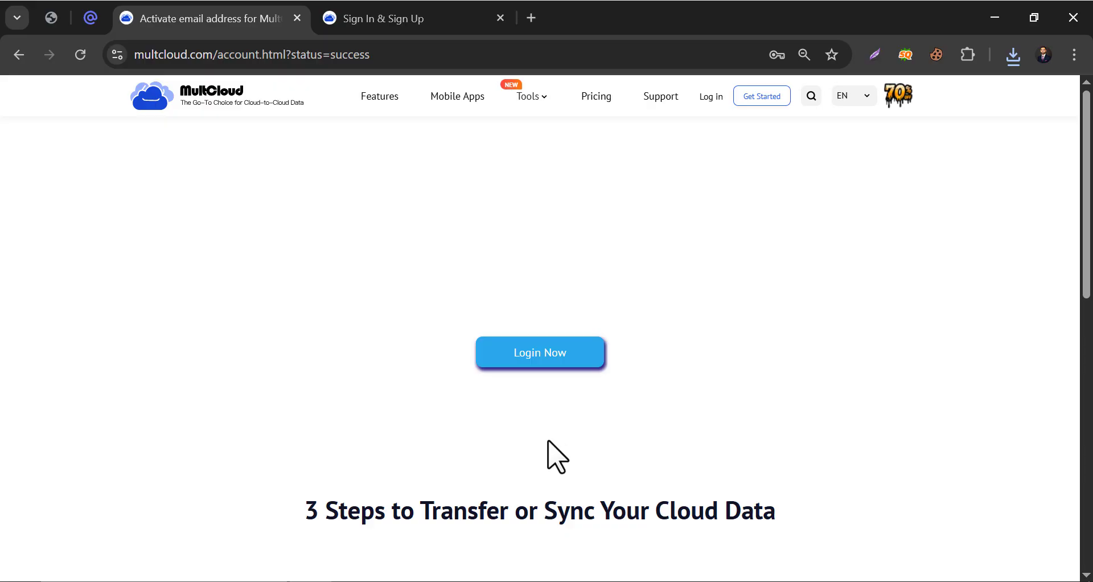
Log in to MultCloud with the account email and password and dismiss the introductory guide
left_click(541, 360)
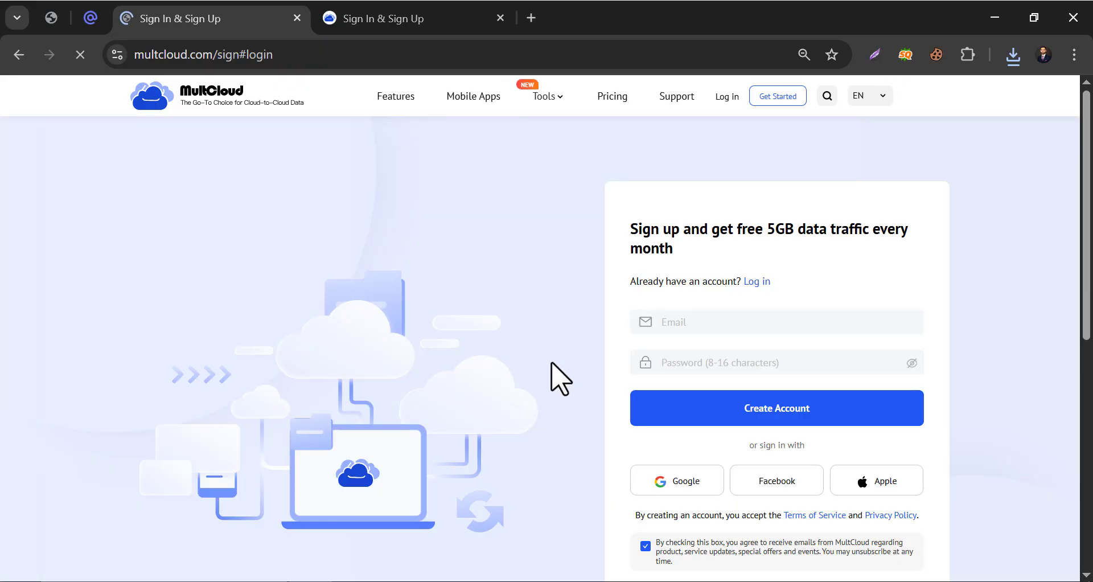
left_click(695, 303)
left_click(757, 403)
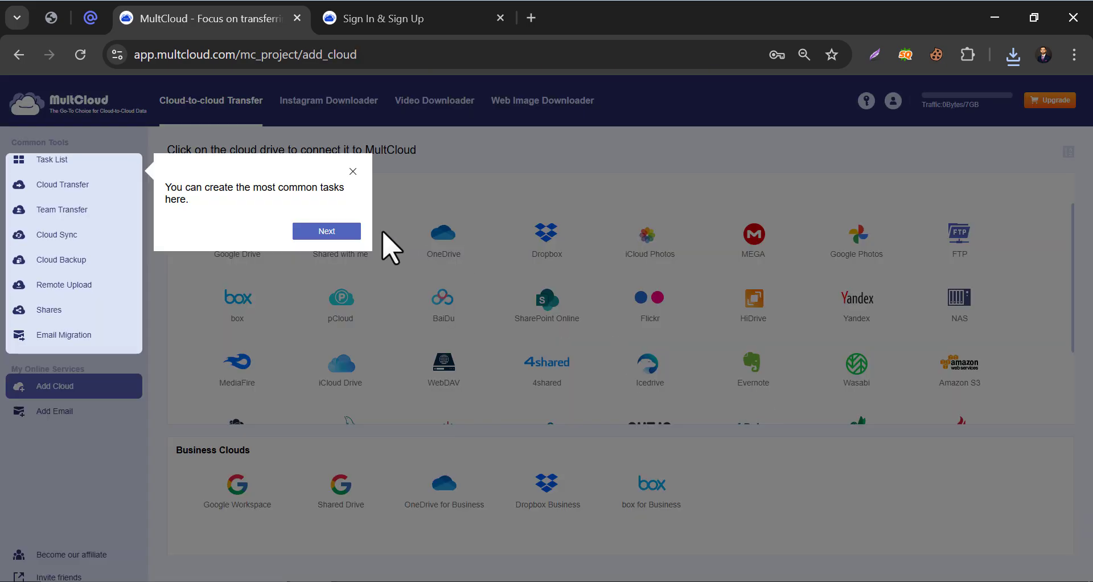
left_click(352, 171)
left_click(874, 168)
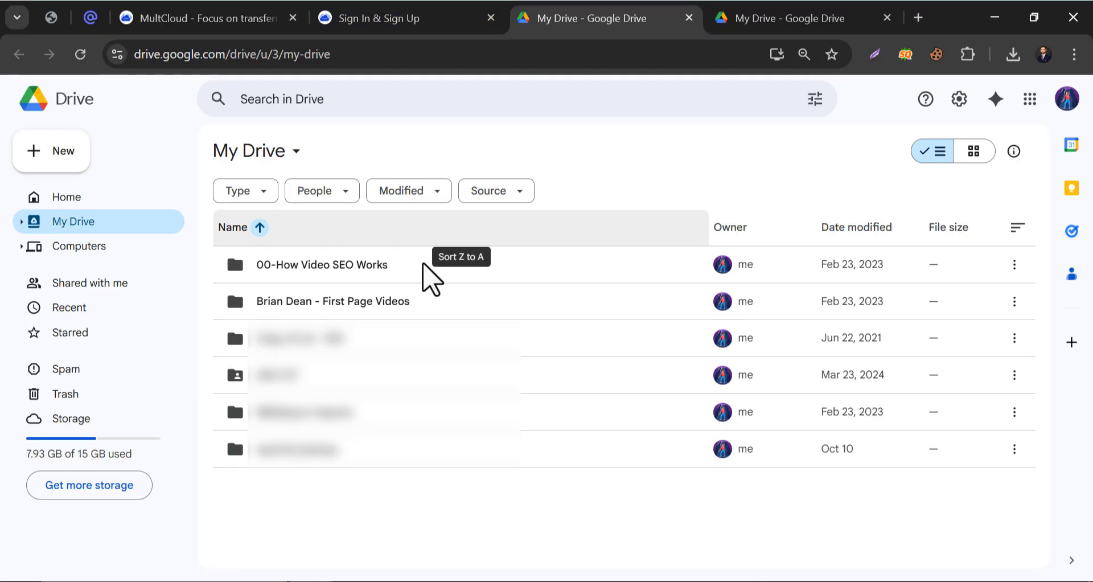
Examine the folders in both Google Drive accounts and close the spare MultCloud sign-up page before returning to MultCloud
left_click(399, 276)
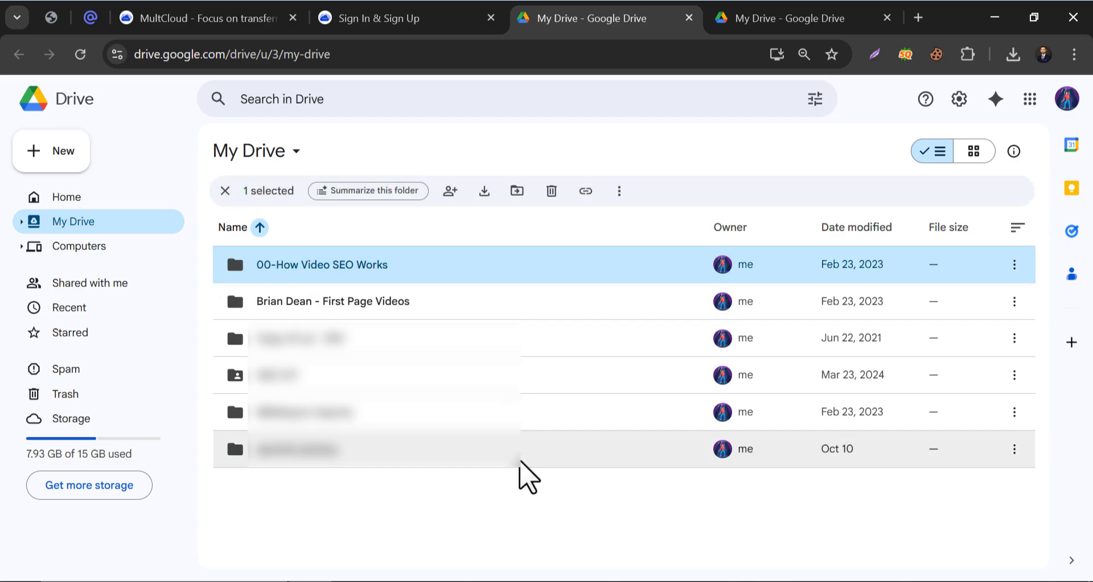
left_click(776, 14)
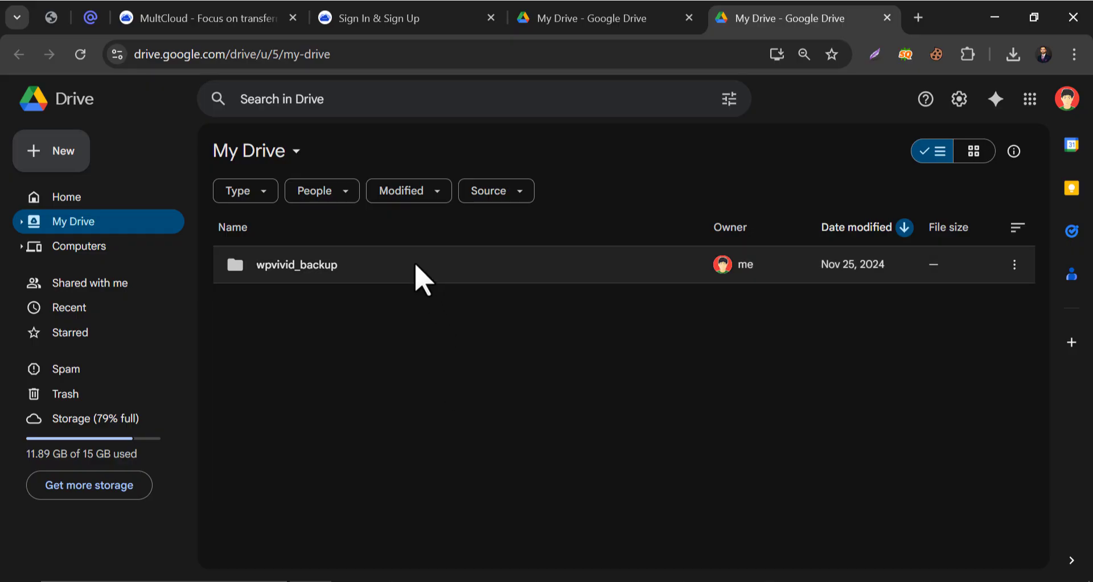
left_click(492, 18)
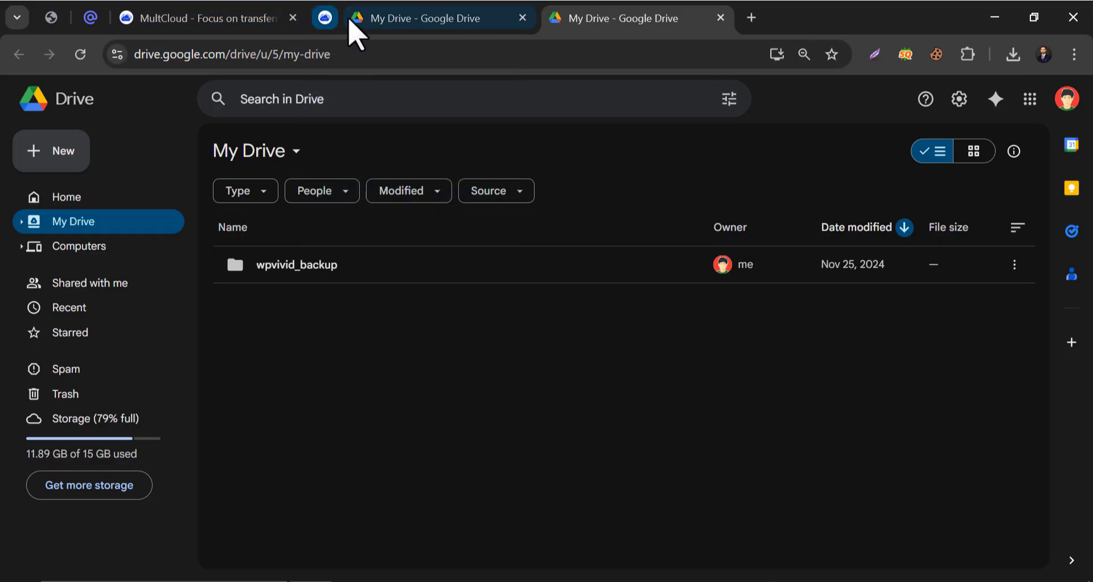
left_click(263, 14)
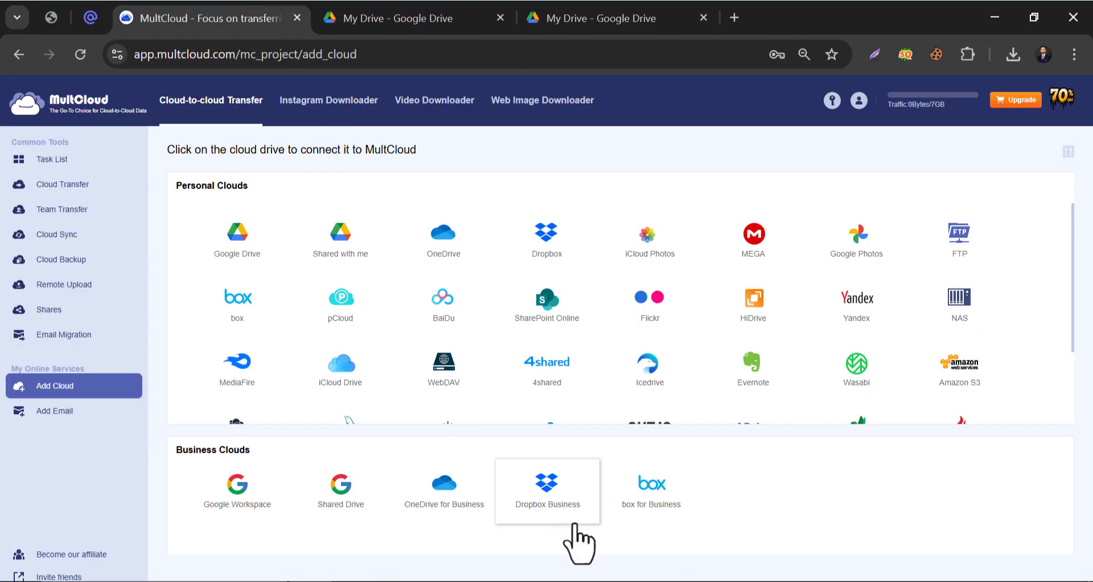
Connect the source Google Drive account to MultCloud and grant it access to the Google account
left_click(237, 242)
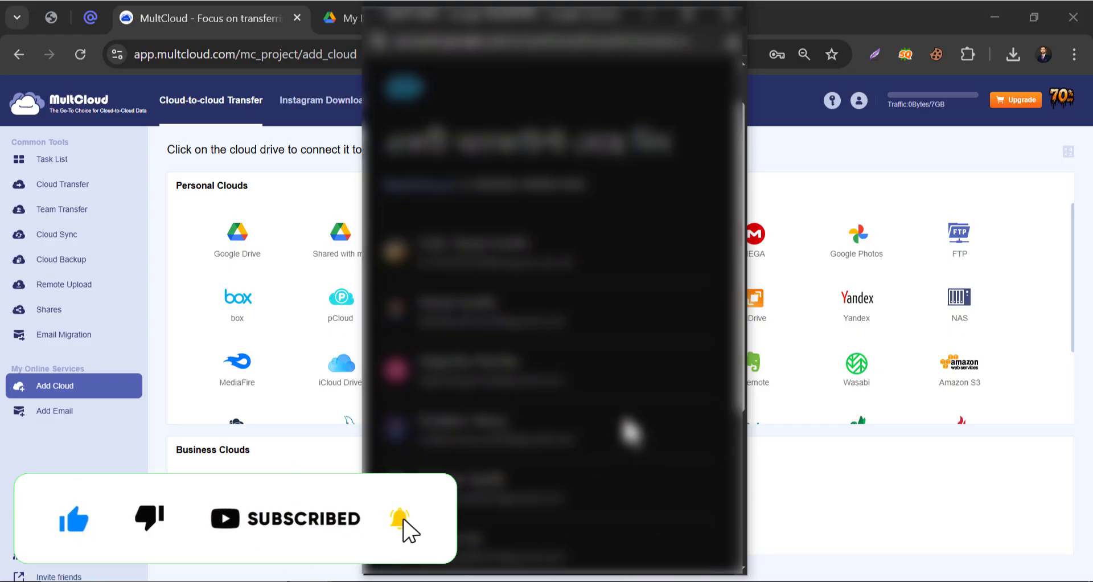
left_click(631, 433)
left_click(630, 468)
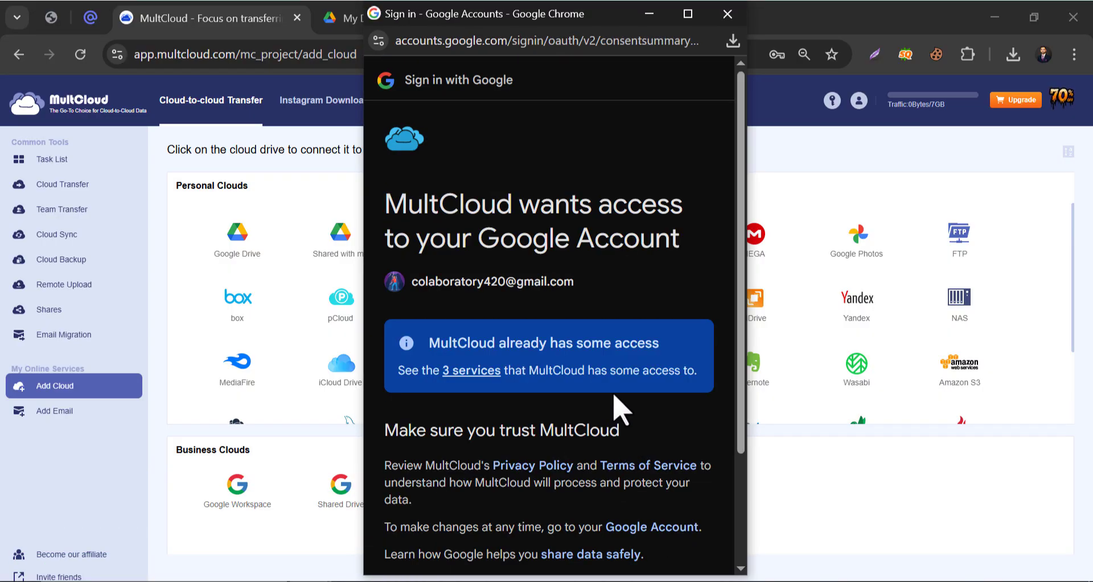
scroll(621, 407, "down", 3)
left_click(609, 484)
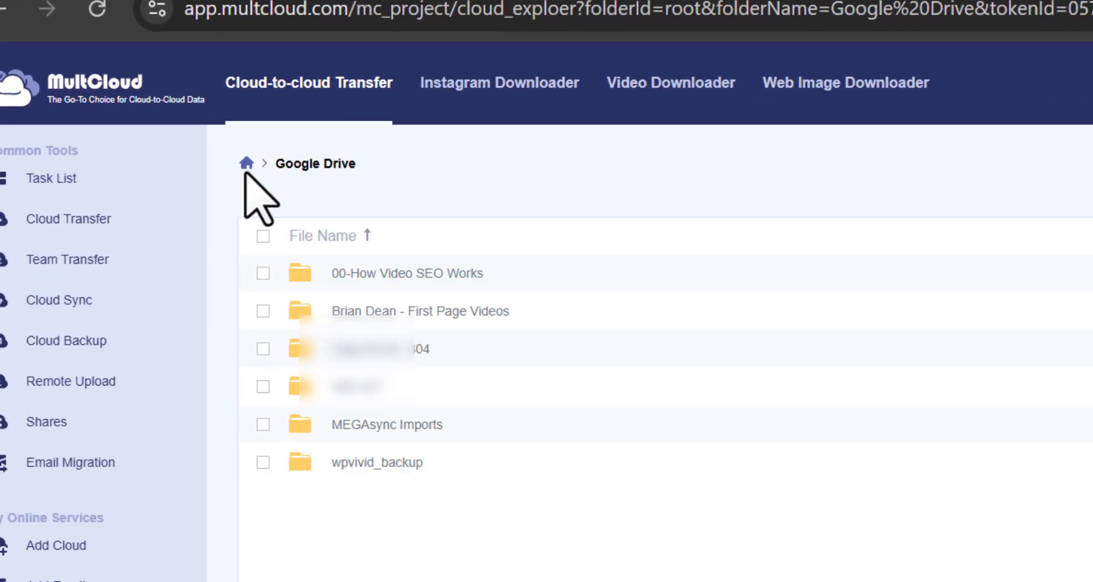
Rename the connected source drive as "Google Drive from" on the MultCloud home page
left_click(247, 164)
right_click(377, 249)
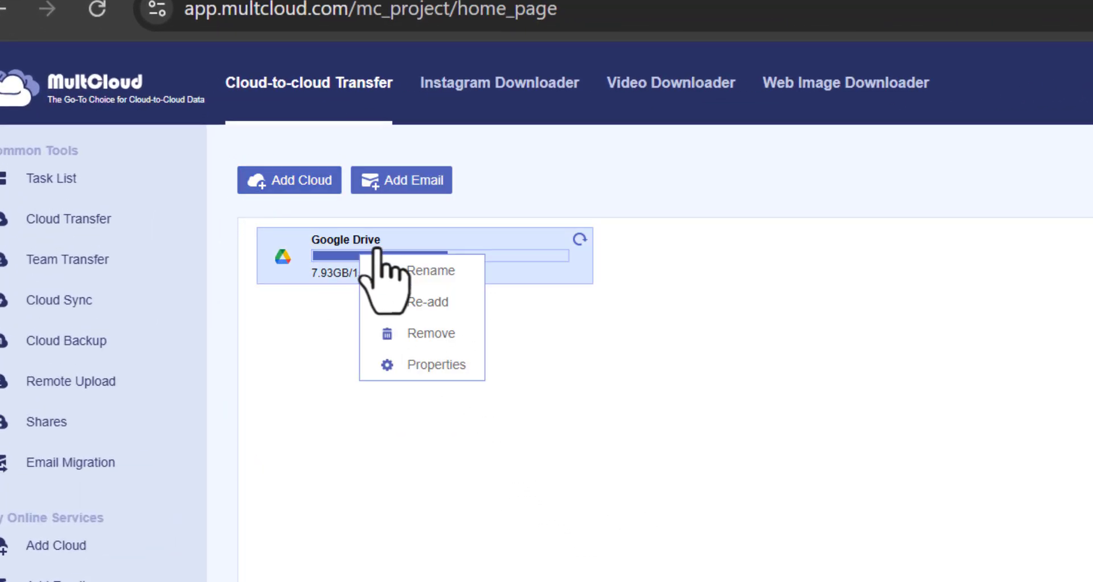
left_click(431, 271)
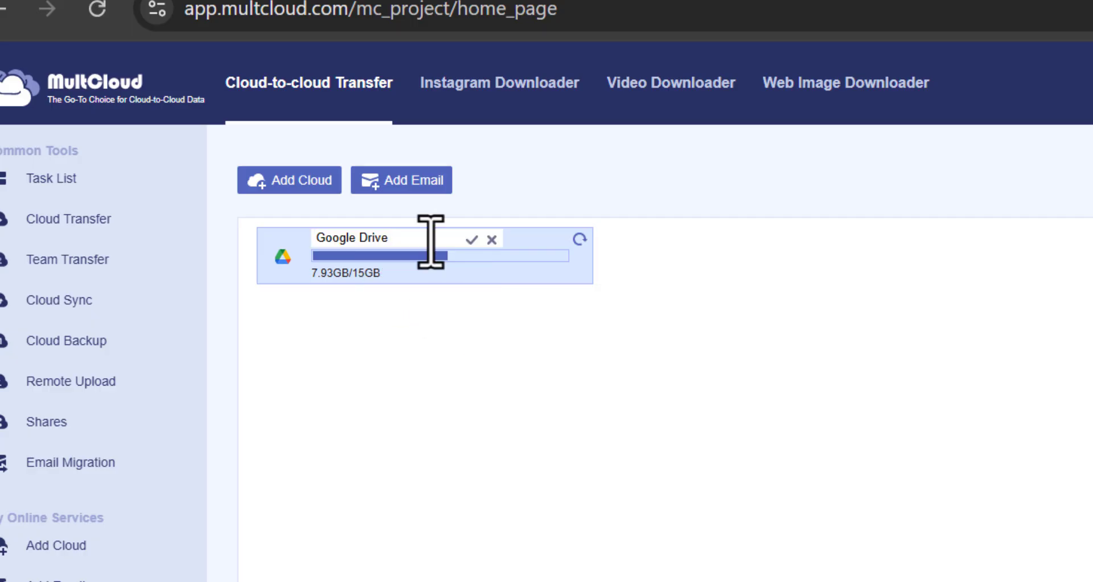
type("from")
key("Return")
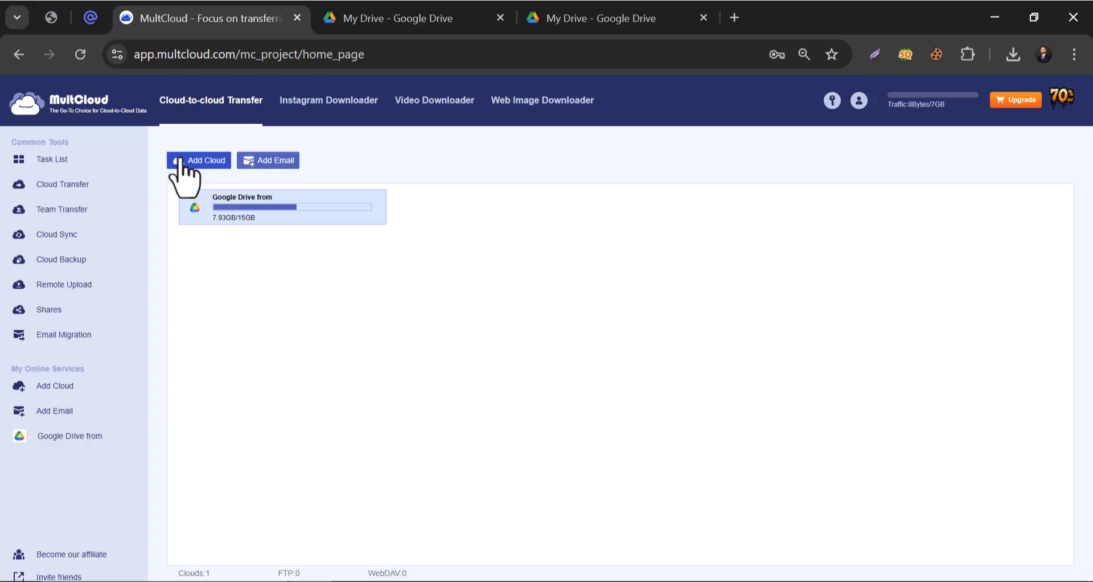
Add the destination Google Drive account as a second cloud and grant MultCloud access to it
left_click(182, 162)
left_click(251, 241)
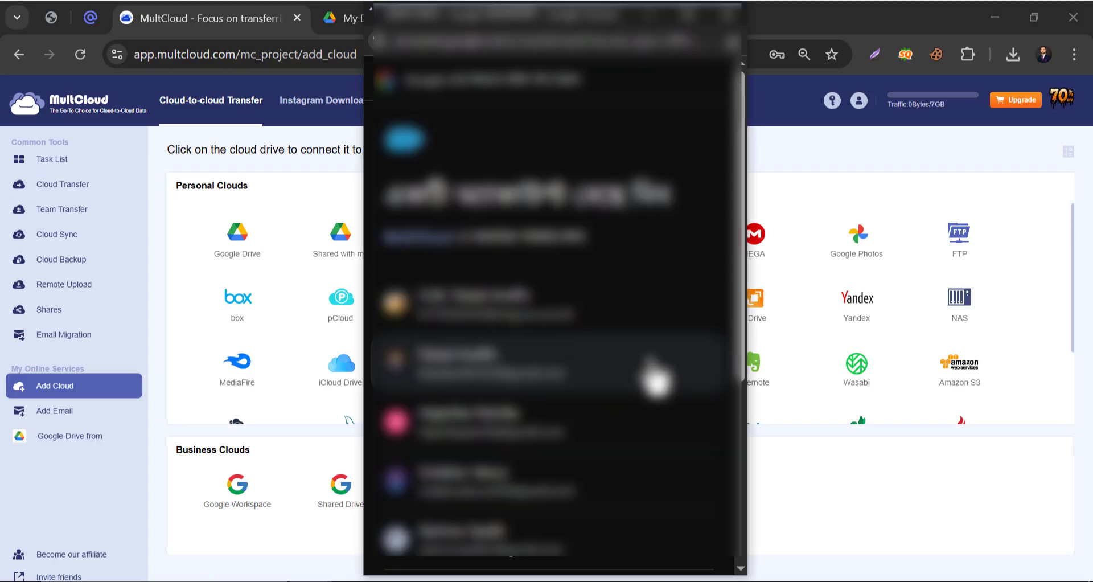
scroll(570, 375, "down", 5)
scroll(547, 353, "up", 5)
scroll(597, 342, "down", 5)
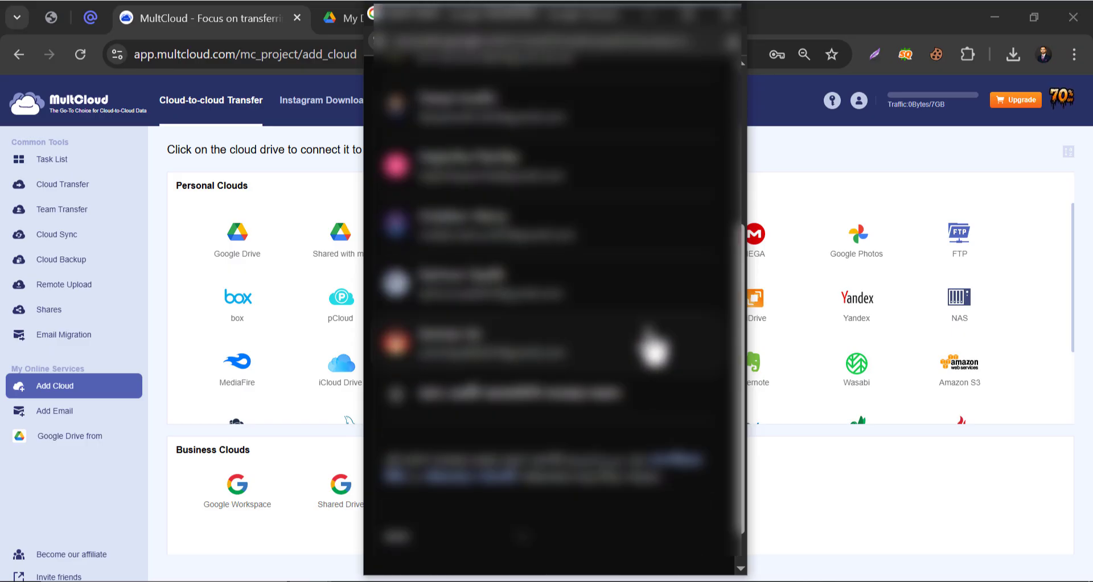
left_click(541, 356)
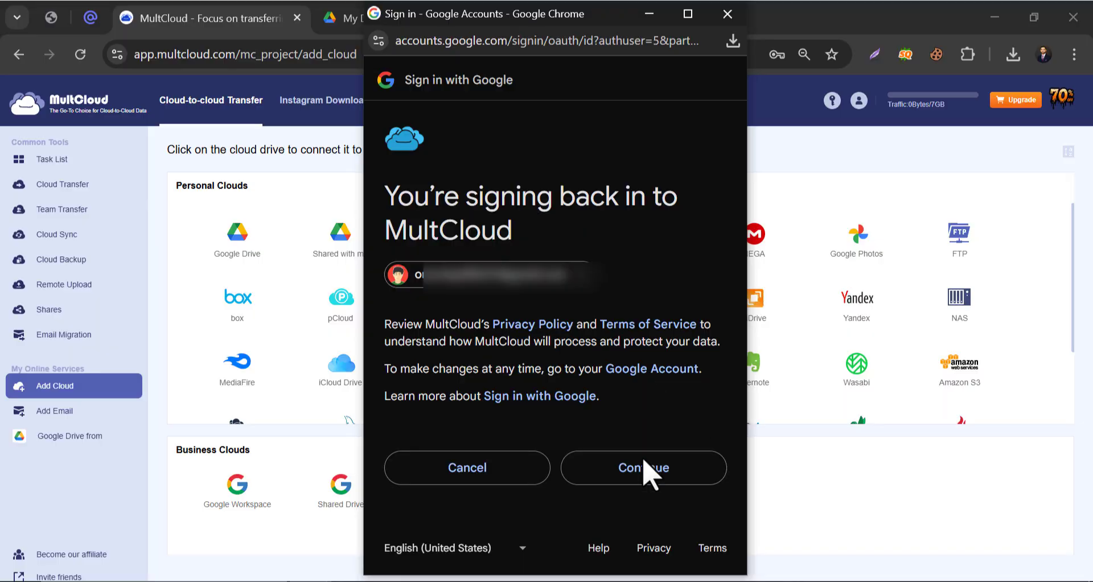
left_click(644, 464)
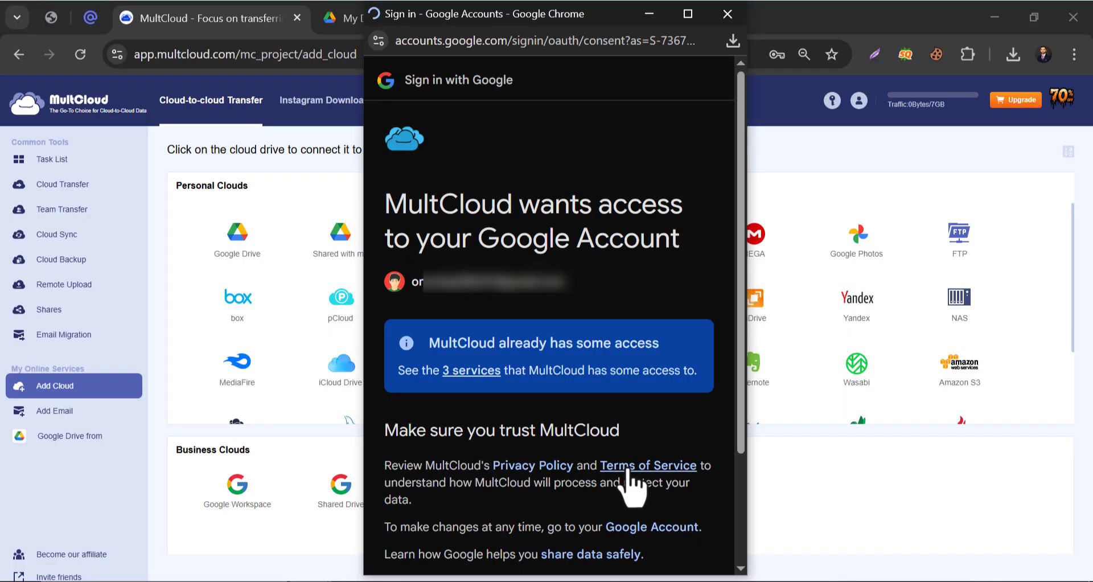
scroll(632, 484, "down", 3)
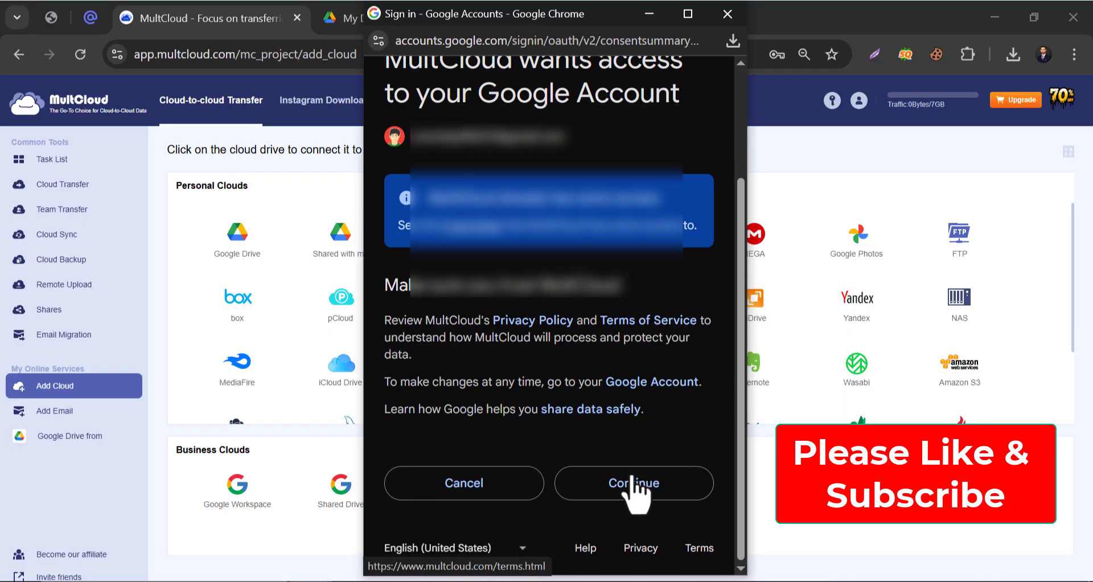
left_click(629, 481)
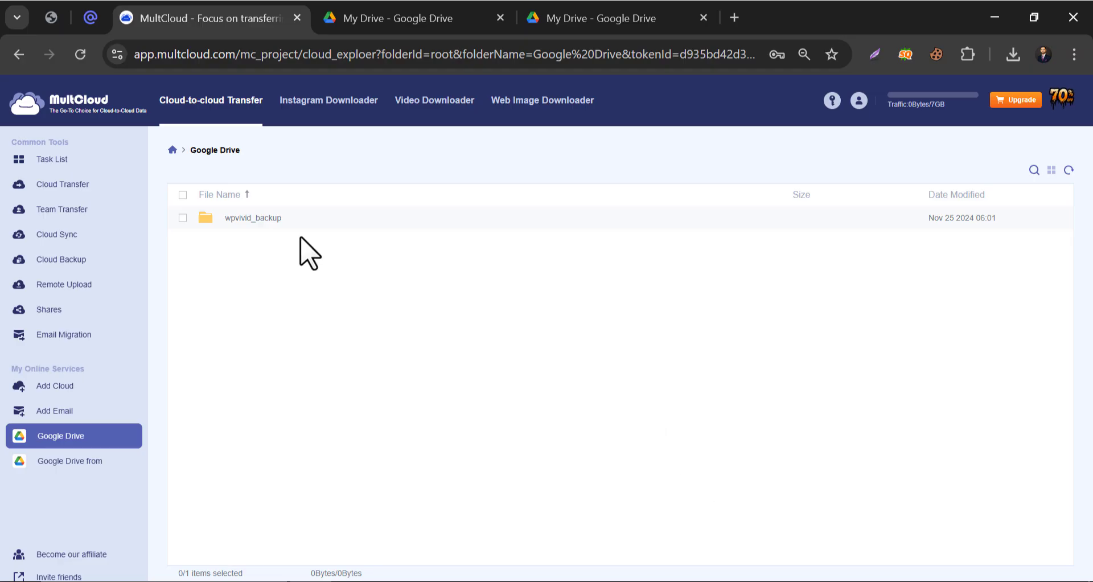
Rename the newly added destination drive as "Google Drive new" on the MultCloud home page
left_click(172, 150)
right_click(286, 219)
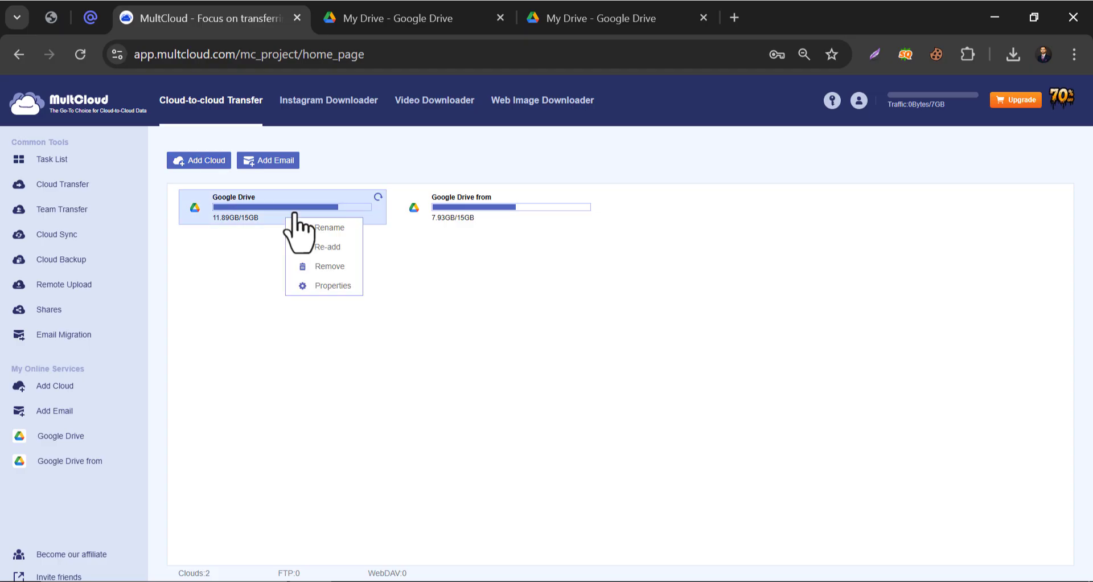
left_click(333, 227)
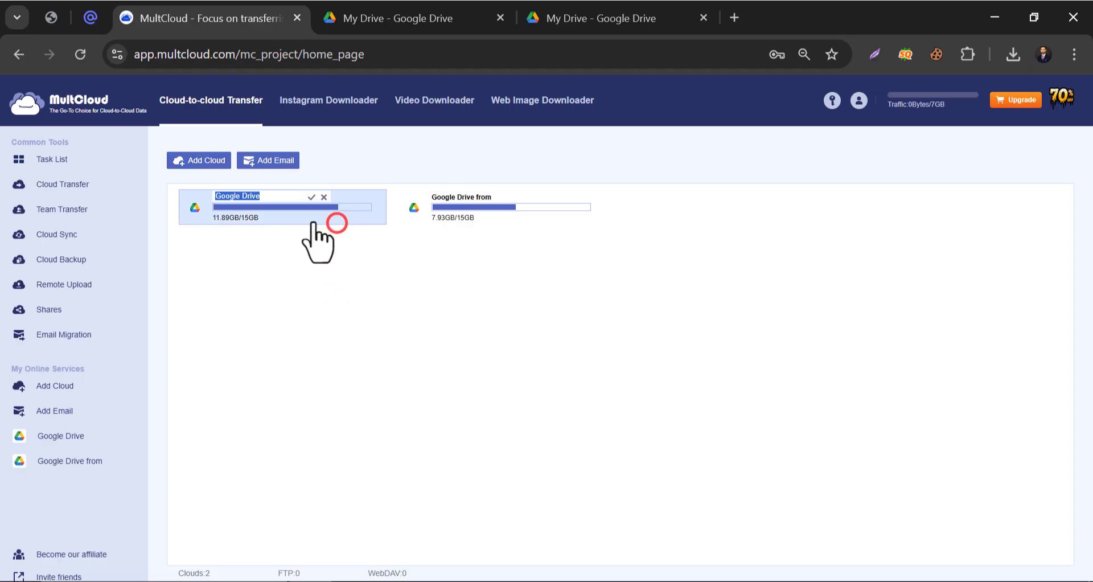
left_click(286, 199)
type("new")
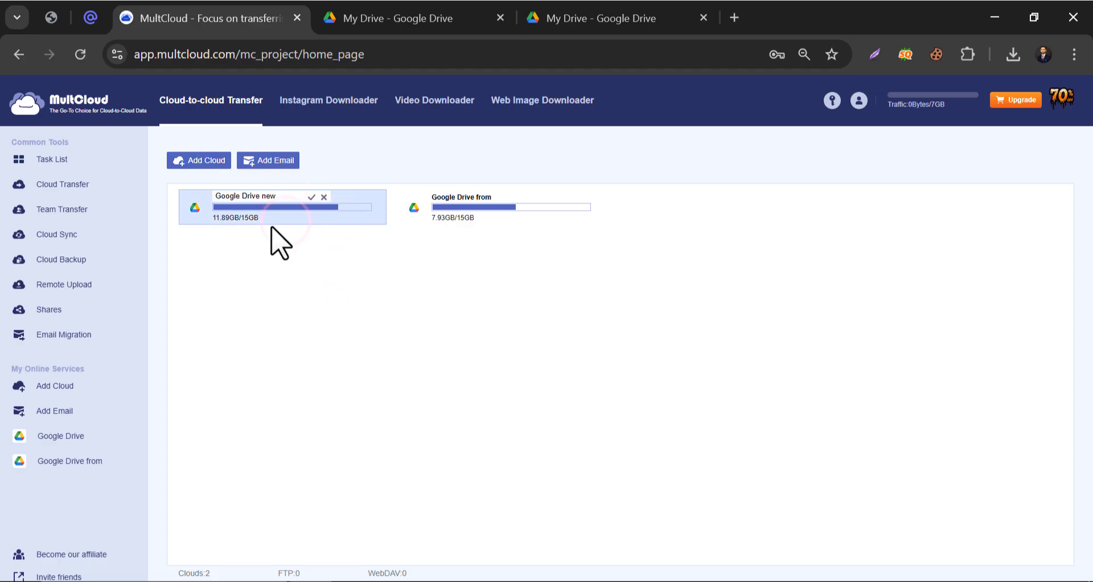
left_click(298, 256)
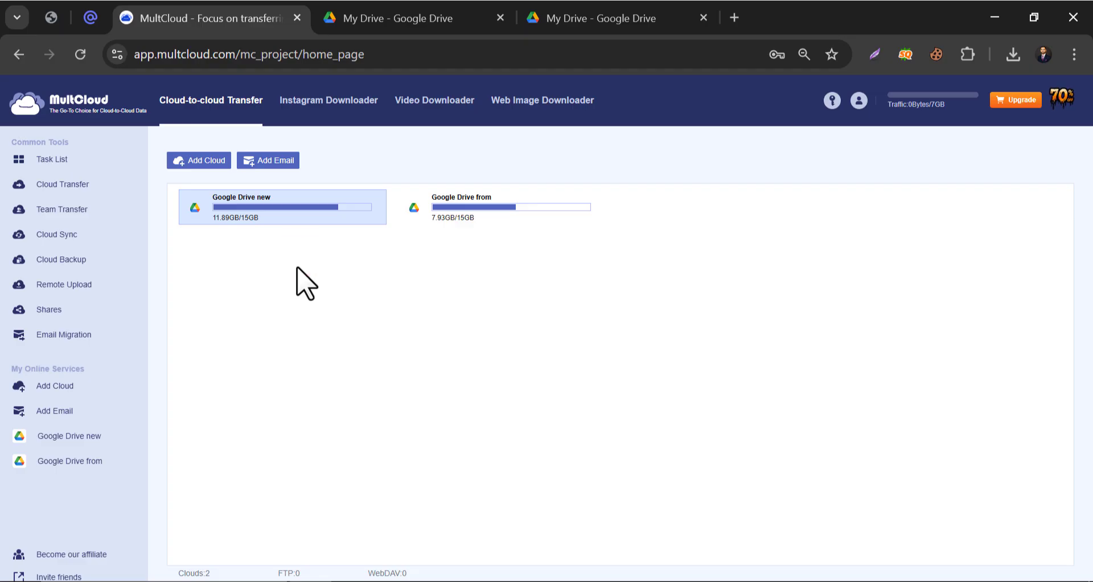
Start a Cloud Transfer task with the folder "00-How Video SEO Works" in Google Drive from as the source
left_click(71, 188)
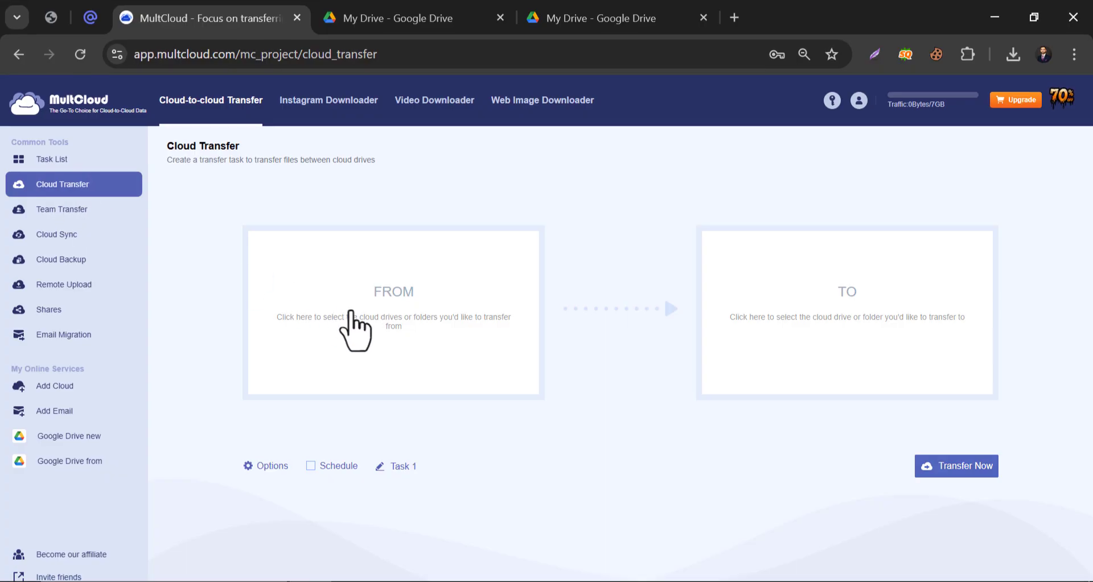
left_click(351, 314)
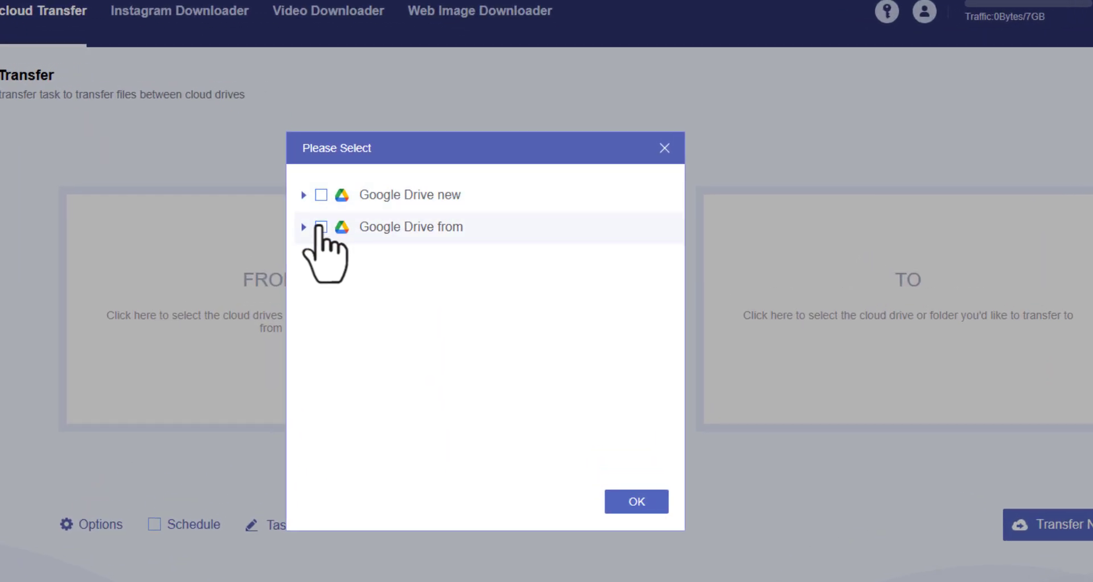
left_click(304, 227)
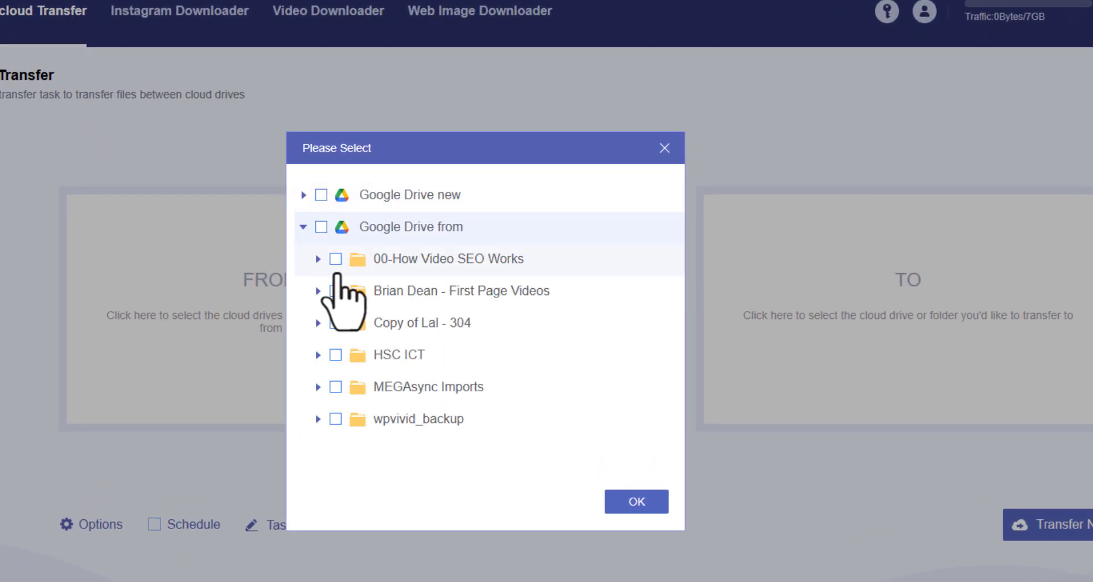
left_click(335, 258)
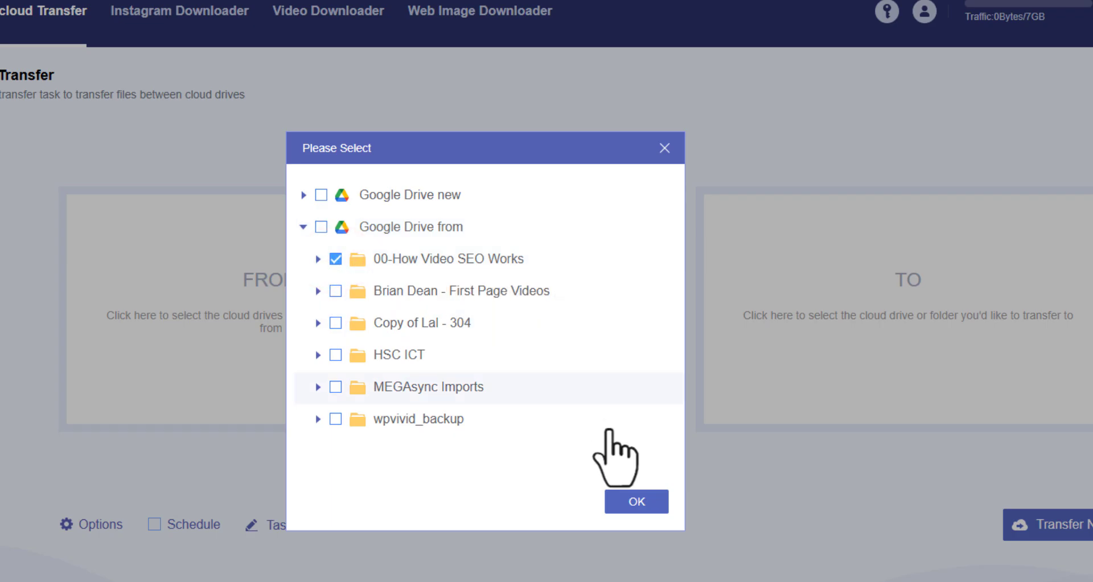
left_click(633, 503)
Set the root of Google Drive new as the transfer destination and run the transfer
left_click(903, 291)
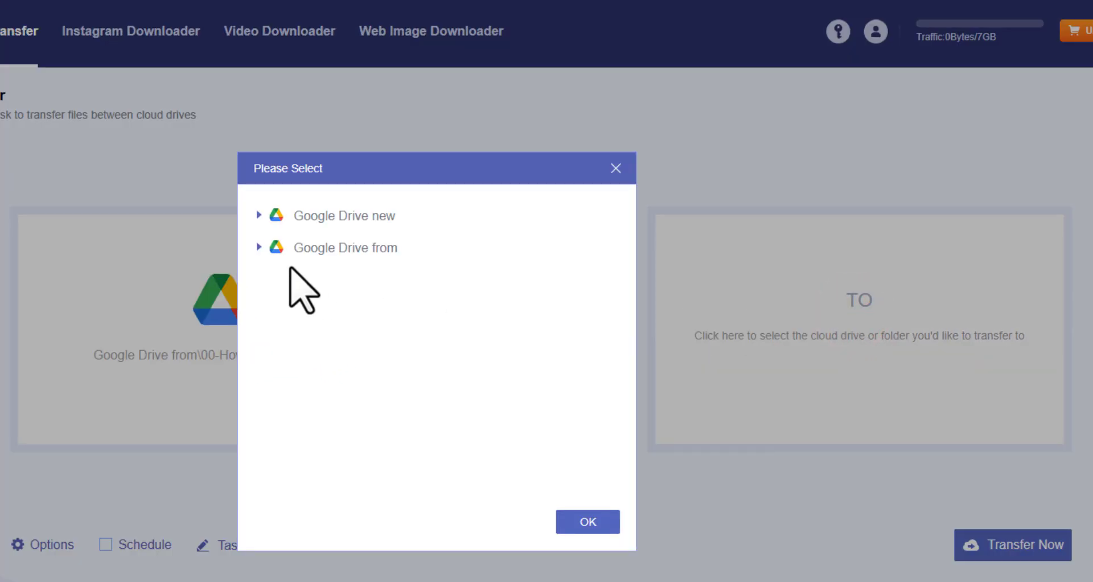
left_click(260, 215)
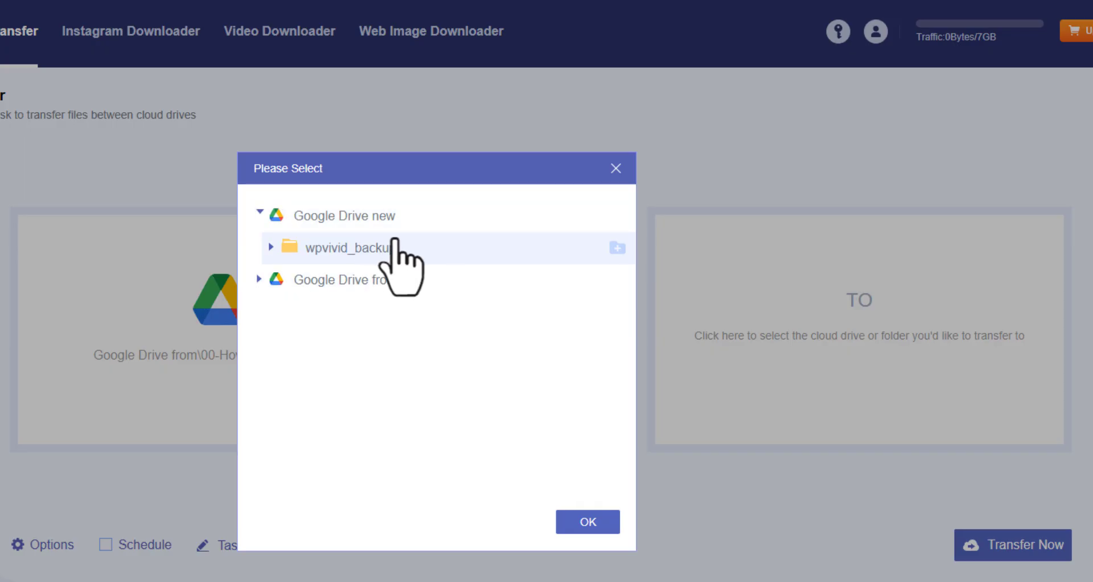
left_click(368, 213)
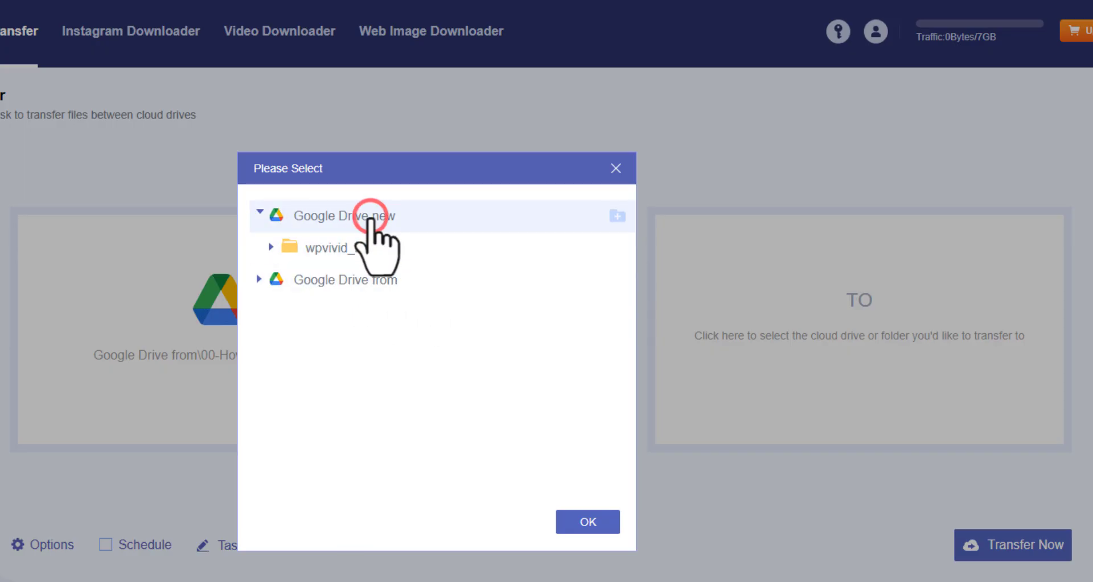
left_click(587, 521)
left_click(1008, 540)
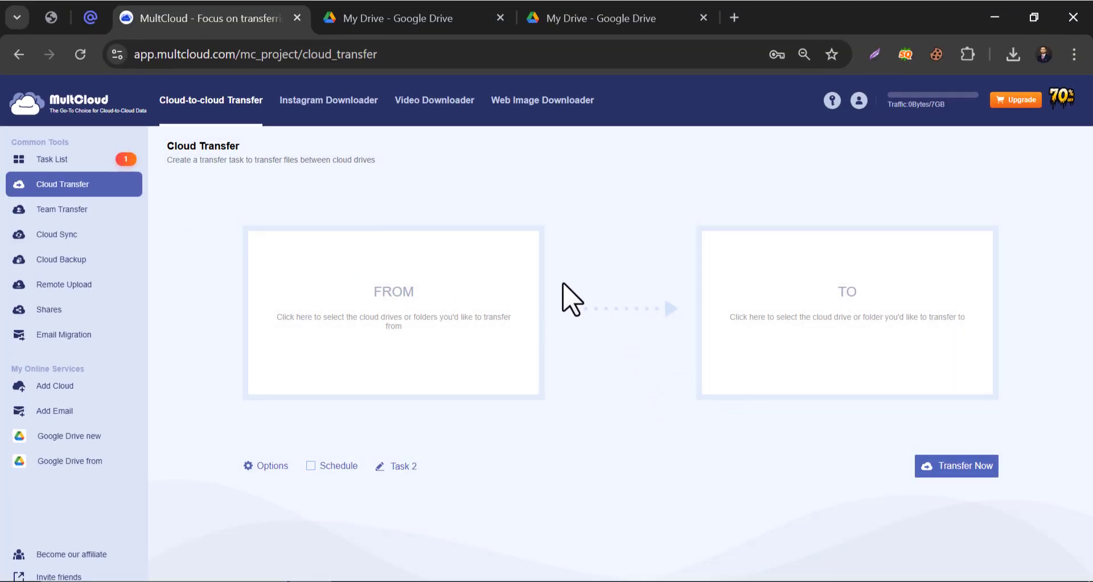
Check the progress of Task 1, the transfer from Google Drive from to Google Drive new, in the task list
left_click(104, 156)
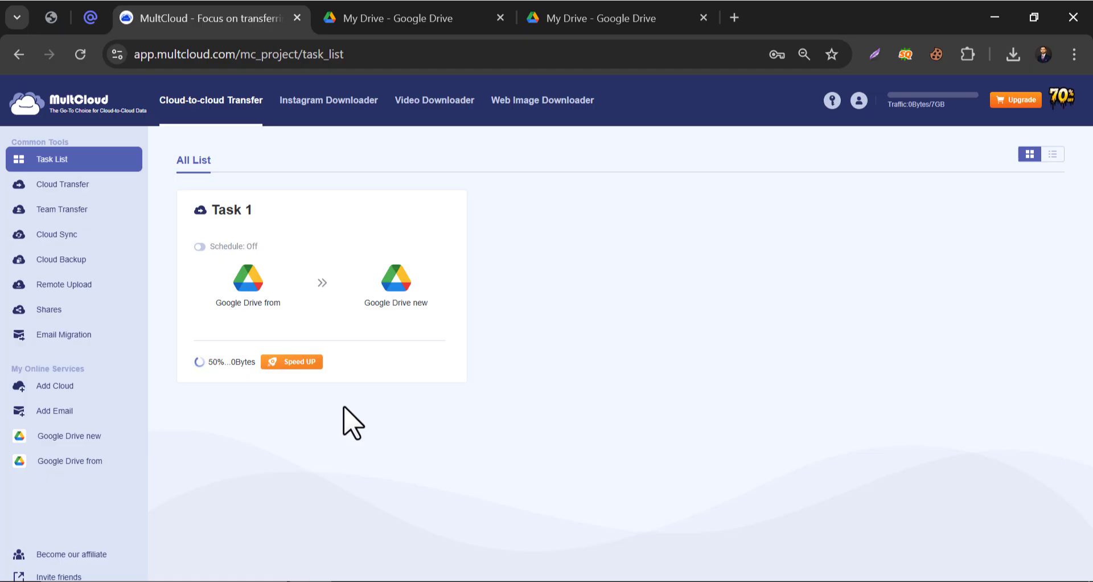
left_click(230, 363)
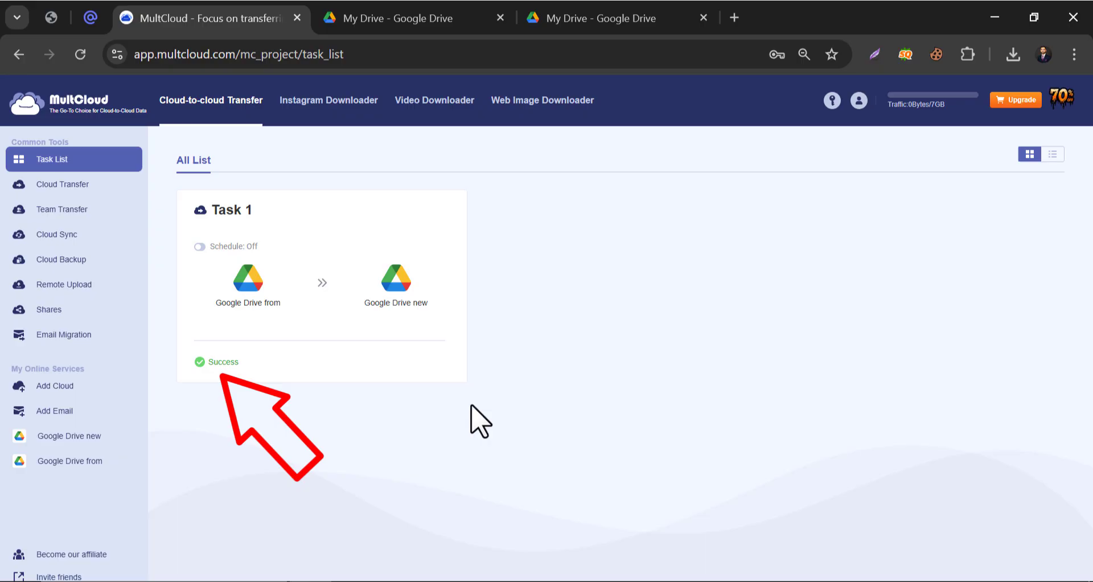
Switch to the destination Google Drive, inspect "00-How Video SEO Works" and its subfolder "01-How To Grow Your Business With YouTube", and return to My Drive
left_click(564, 13)
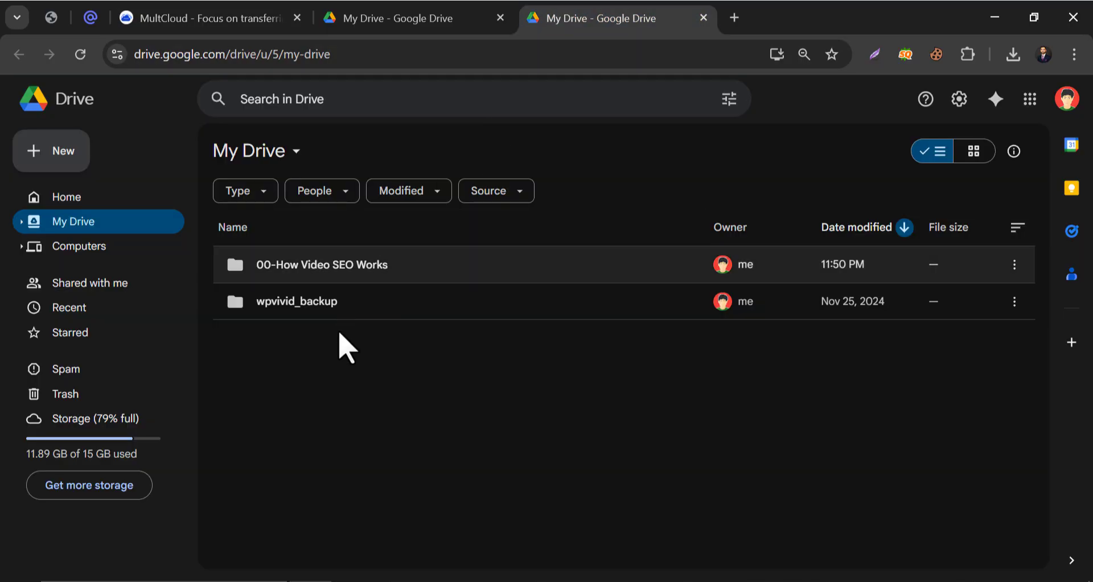
double_click(320, 271)
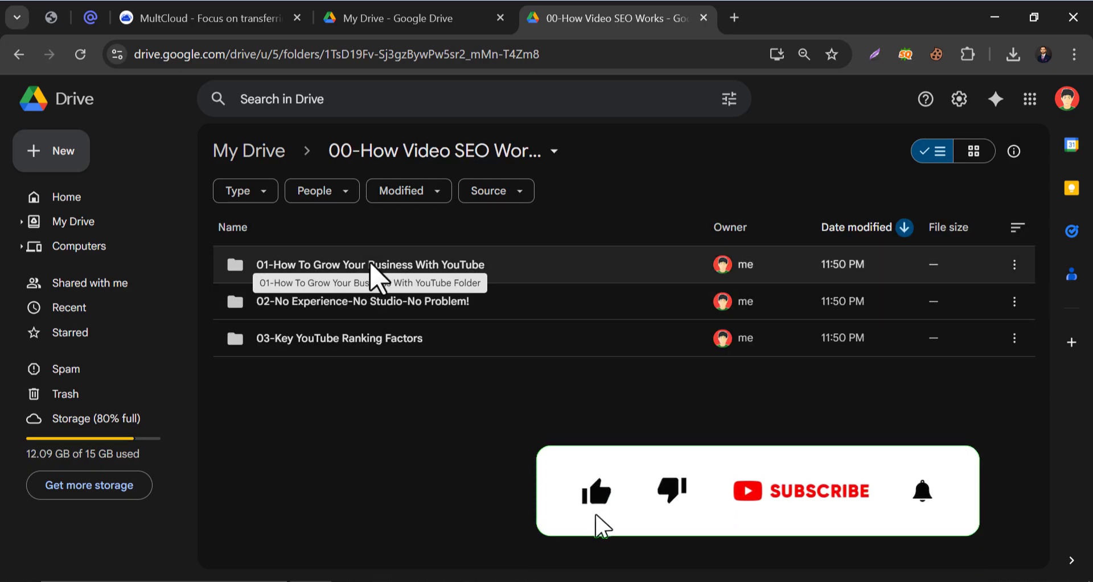
double_click(349, 277)
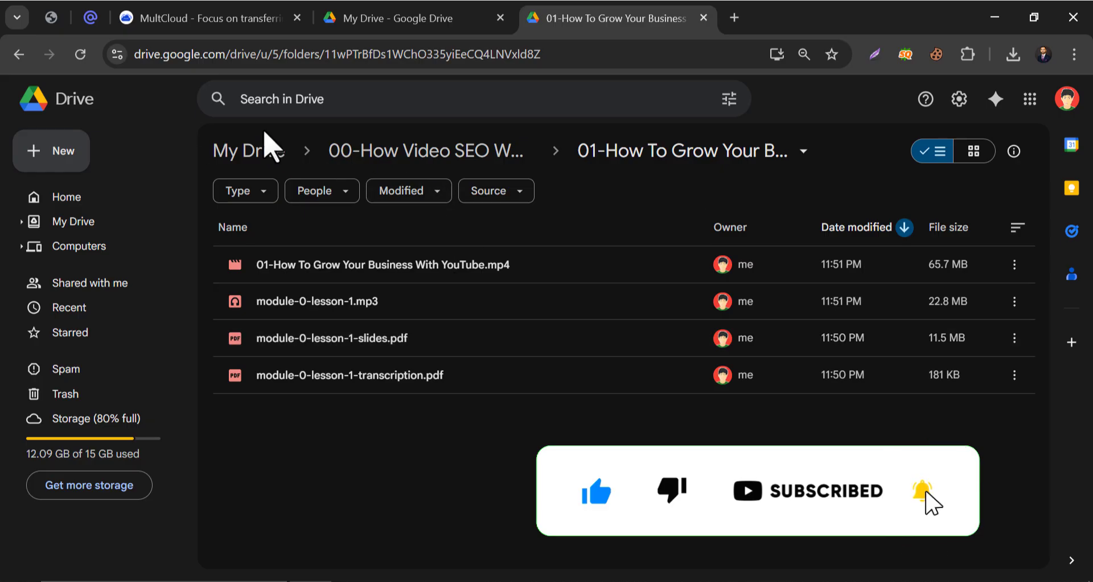
left_click(266, 149)
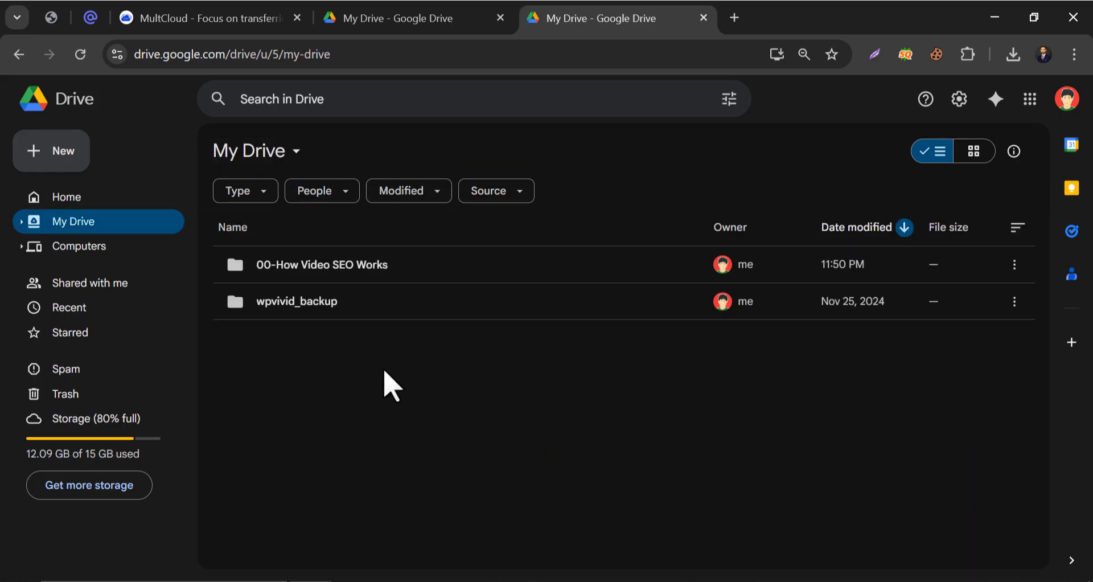